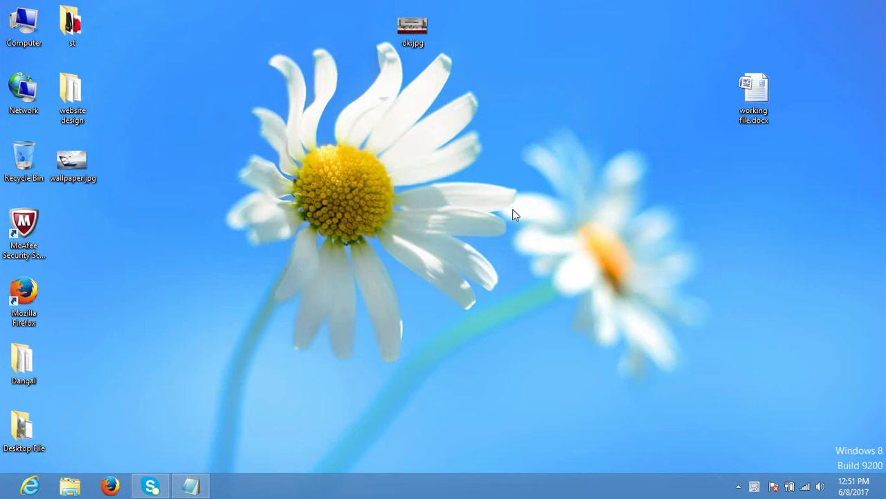
Step: Look up the computer's basic system information in its properties and close the window
right_click(271, 125)
click(325, 161)
click(28, 34)
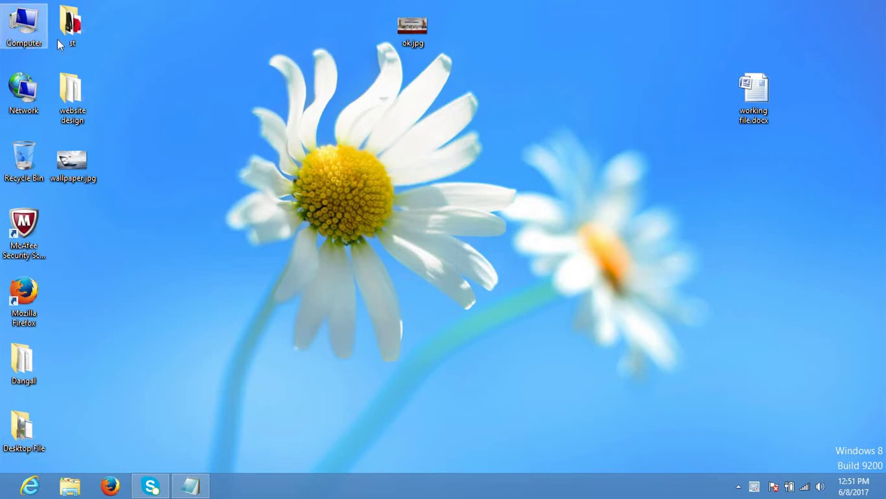
right_click(24, 28)
click(87, 162)
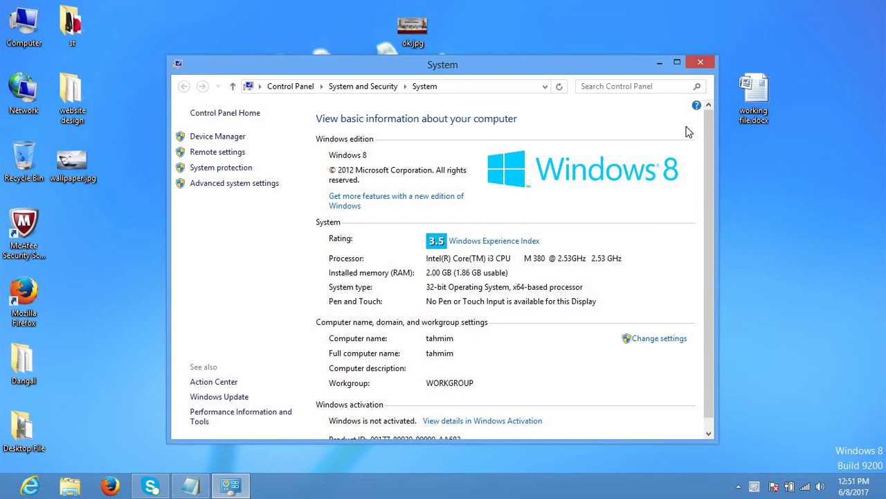
click(700, 63)
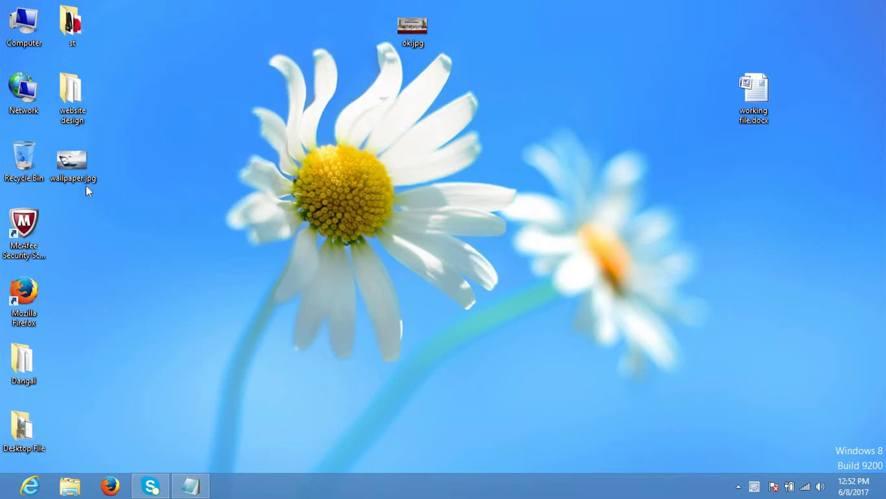
Step: Copy the wallpaper.jpg file on the desktop
right_click(195, 238)
click(74, 174)
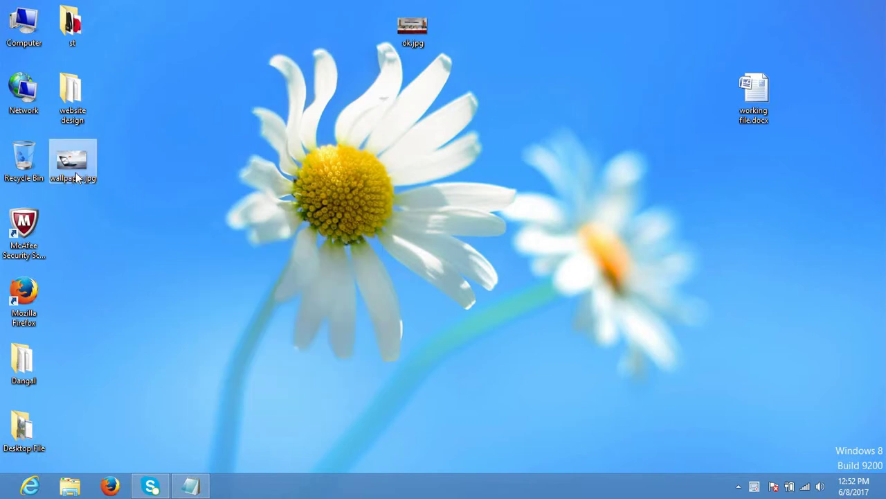
right_click(77, 178)
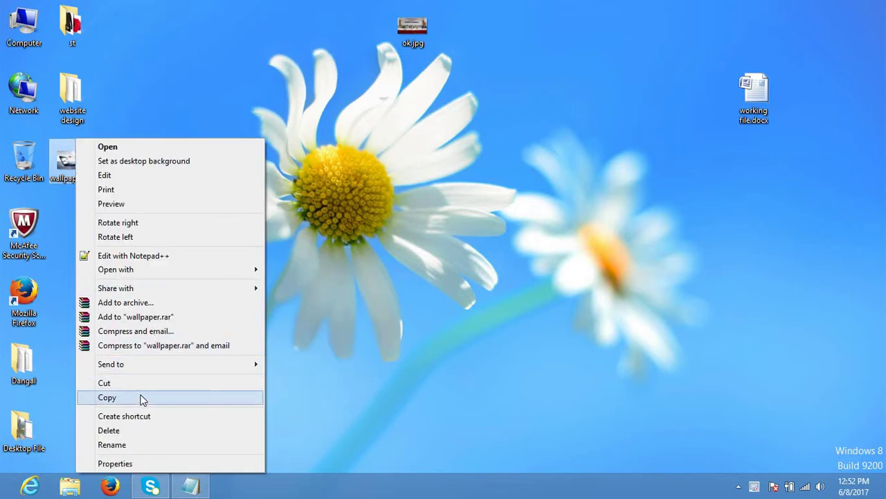
click(141, 397)
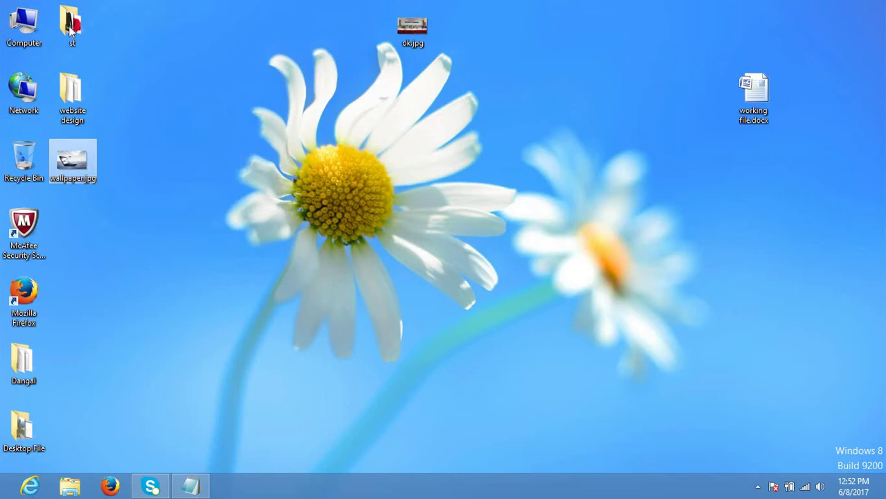
drag(247, 74, 76, 102)
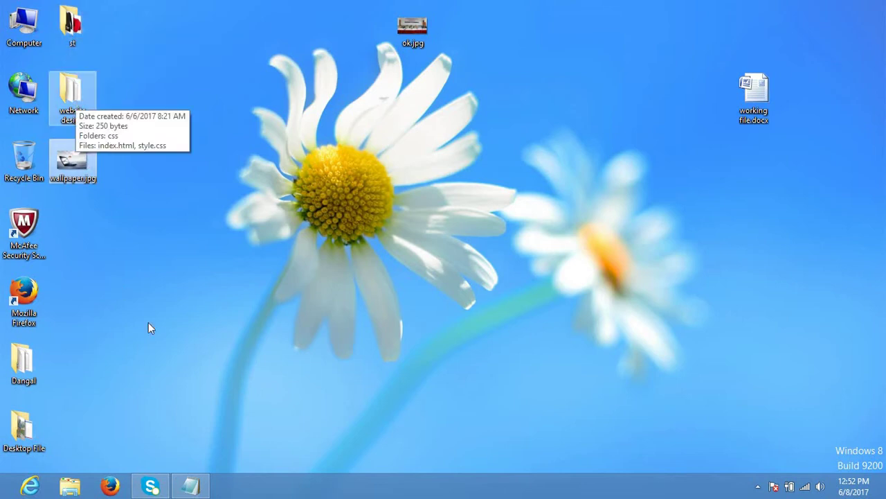
right_click(177, 287)
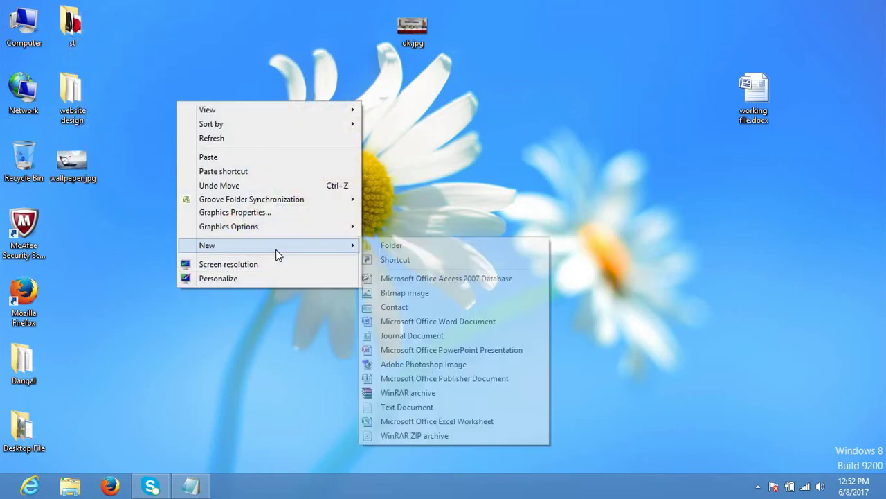
click(258, 338)
right_click(258, 339)
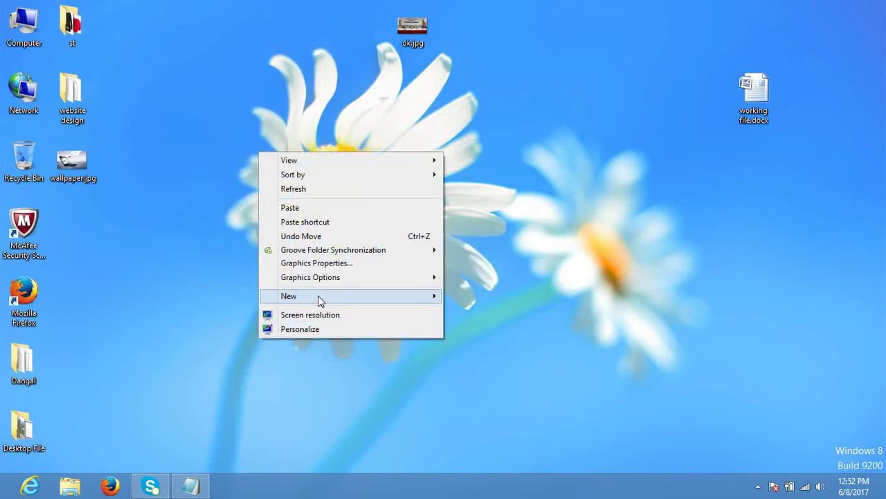
mouse_move(320, 298)
click(249, 172)
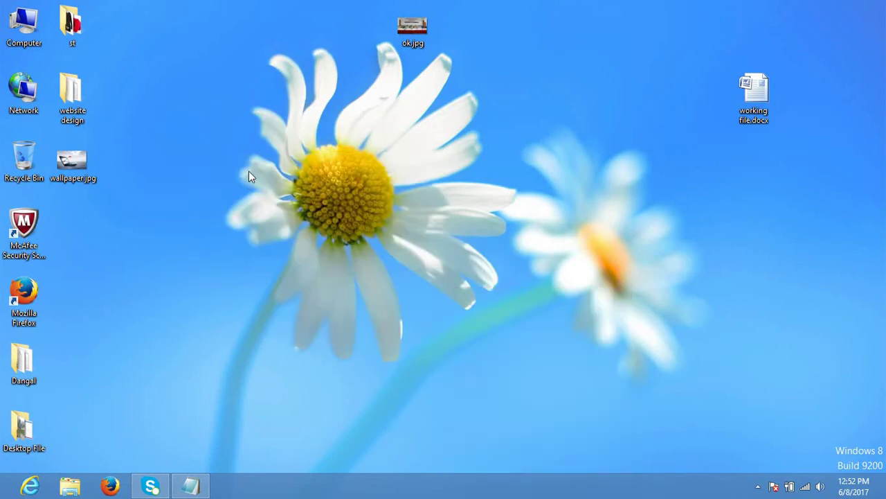
Step: Create a new folder on the desktop and keep its default name
right_click(248, 171)
mouse_move(385, 318)
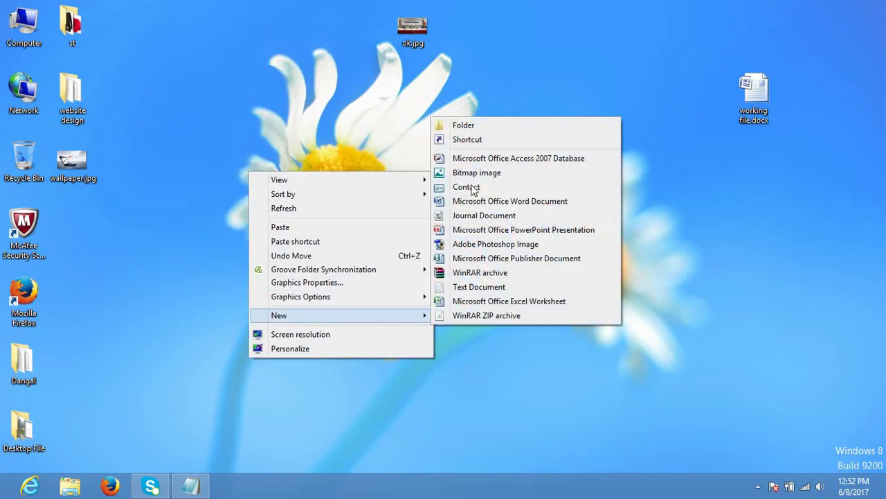
click(483, 125)
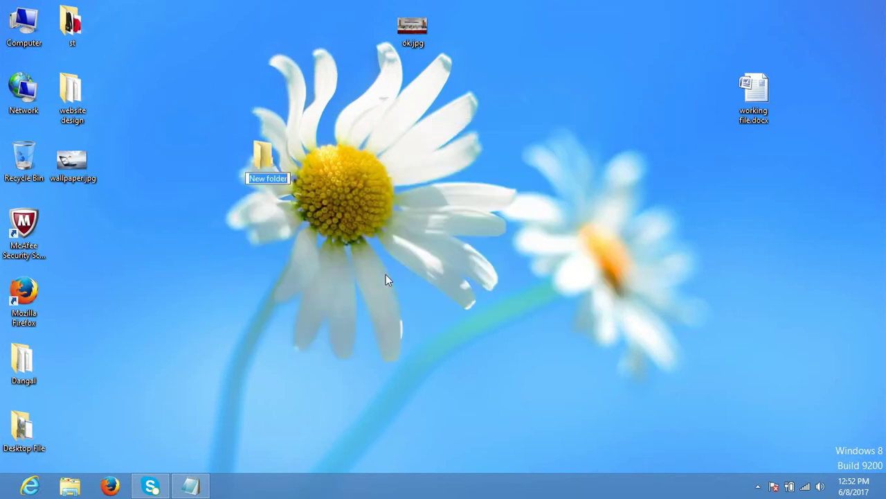
key(Return)
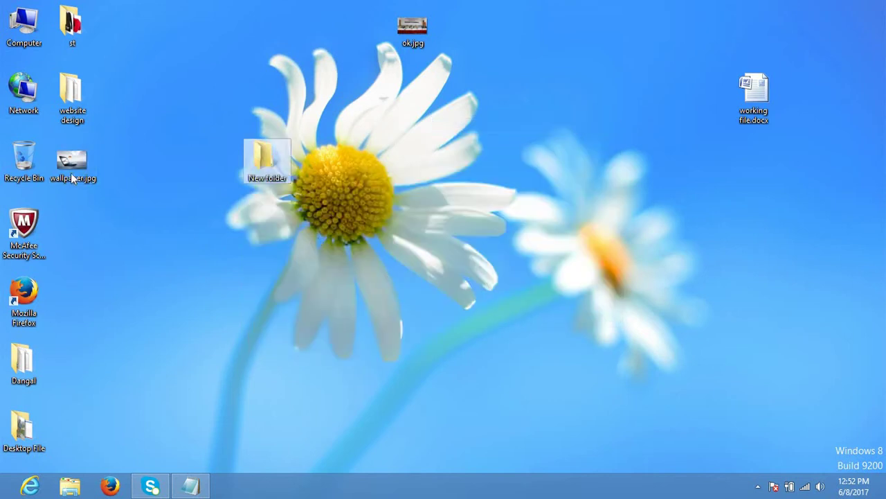
Step: Copy wallpaper.jpg from the desktop into New folder and close the folder window
right_click(88, 140)
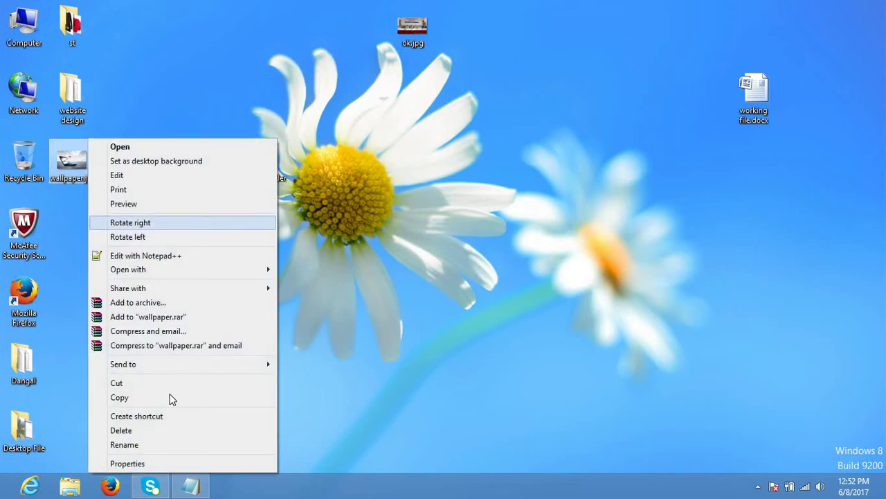
click(172, 397)
click(269, 161)
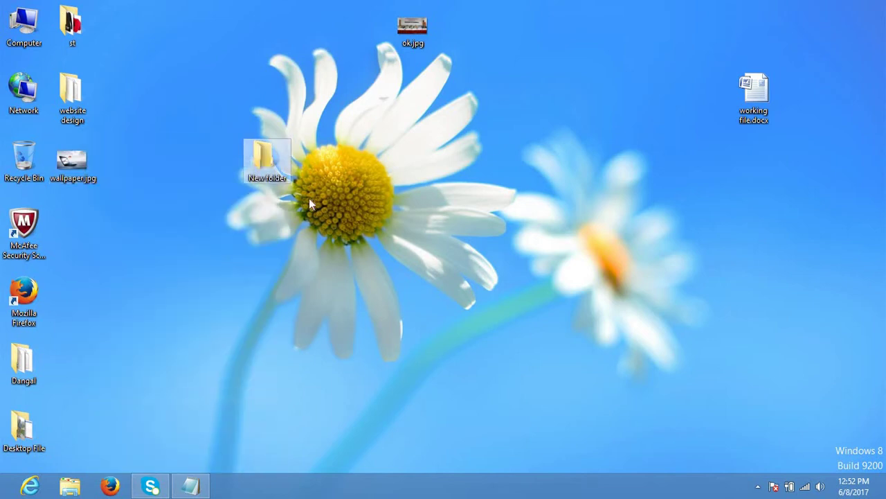
key(Return)
right_click(352, 248)
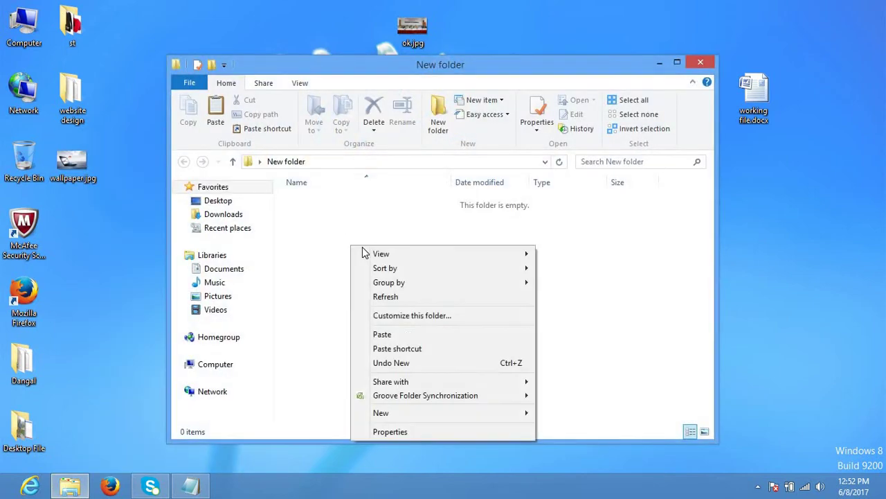
click(406, 334)
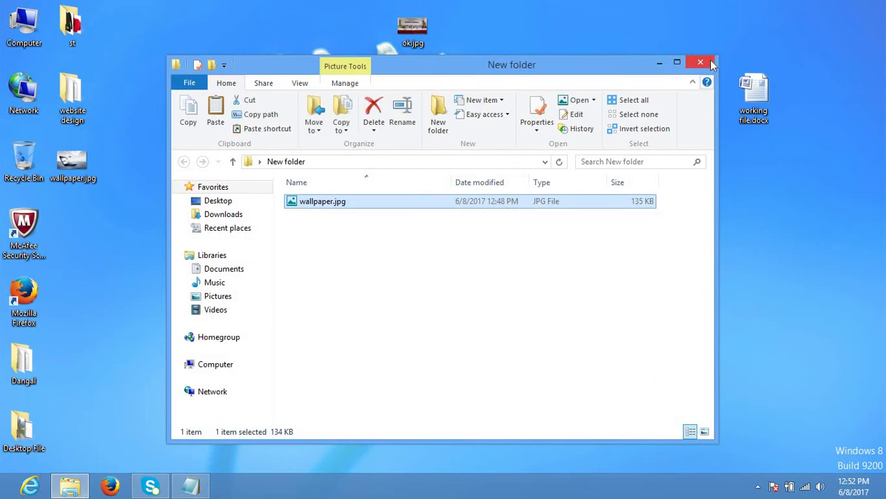
key(alt+F4)
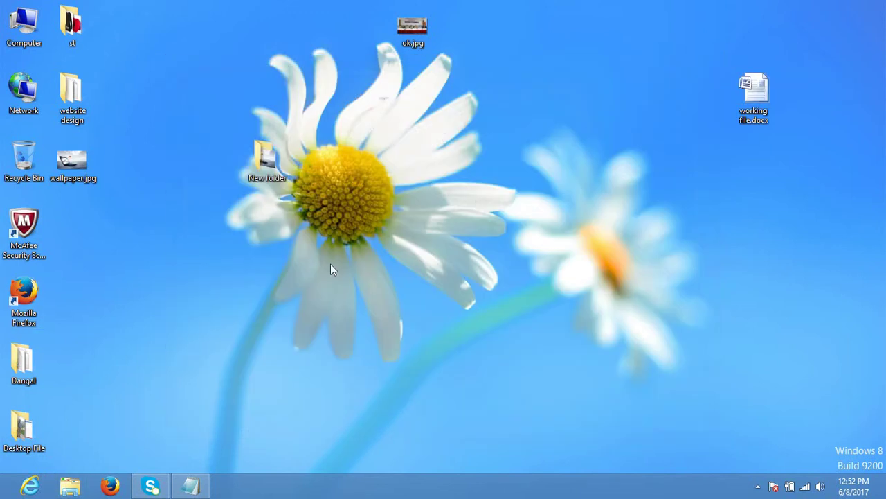
Step: Create a new text document on the desktop named sample.txt
right_click(108, 236)
mouse_move(261, 374)
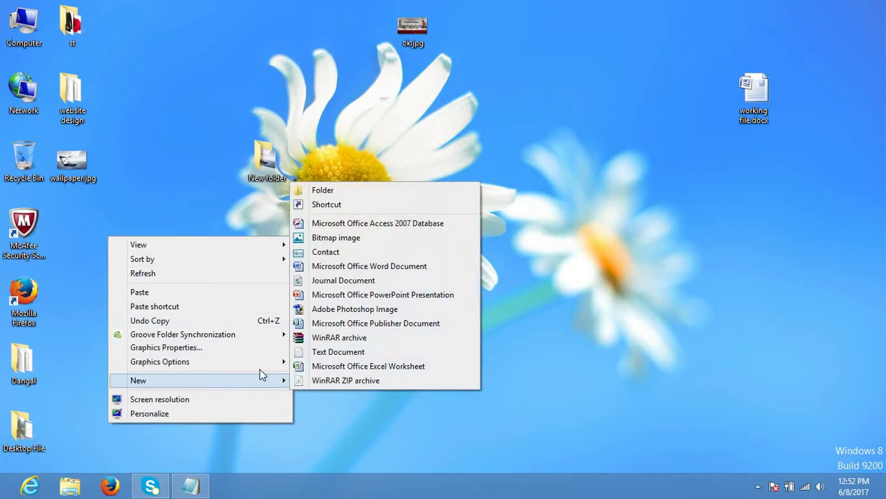
click(325, 351)
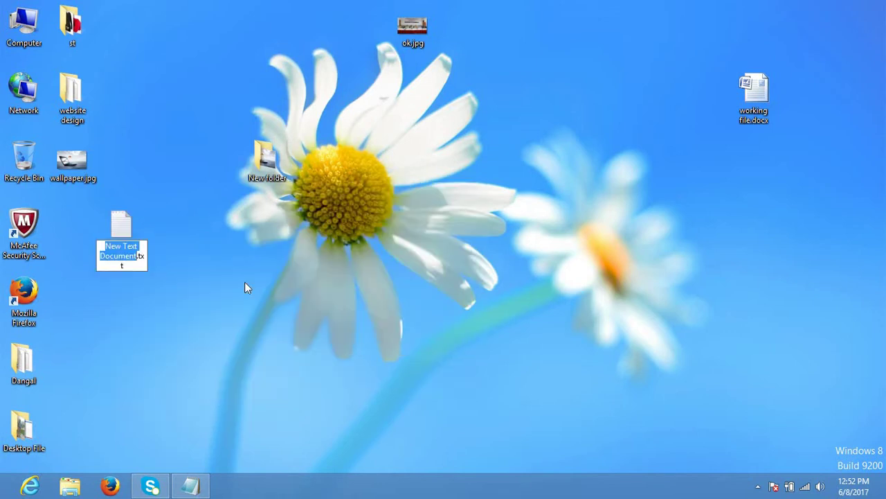
text(sampl)
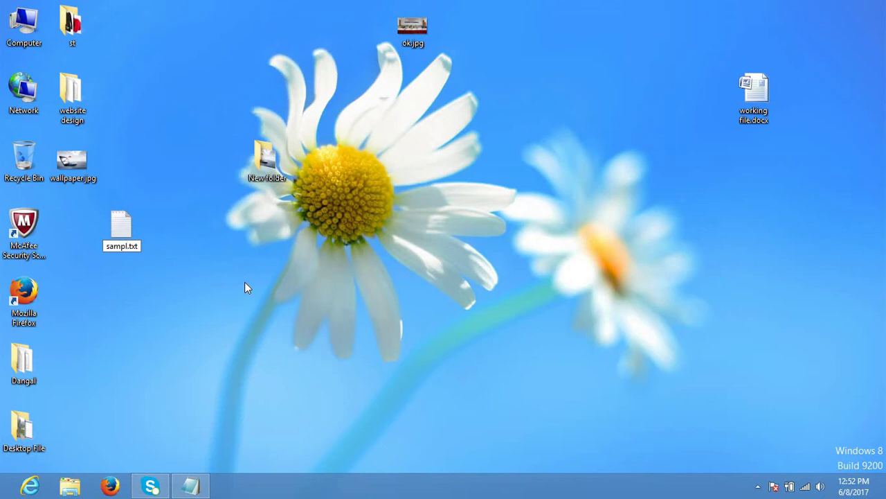
text(e)
key(Return)
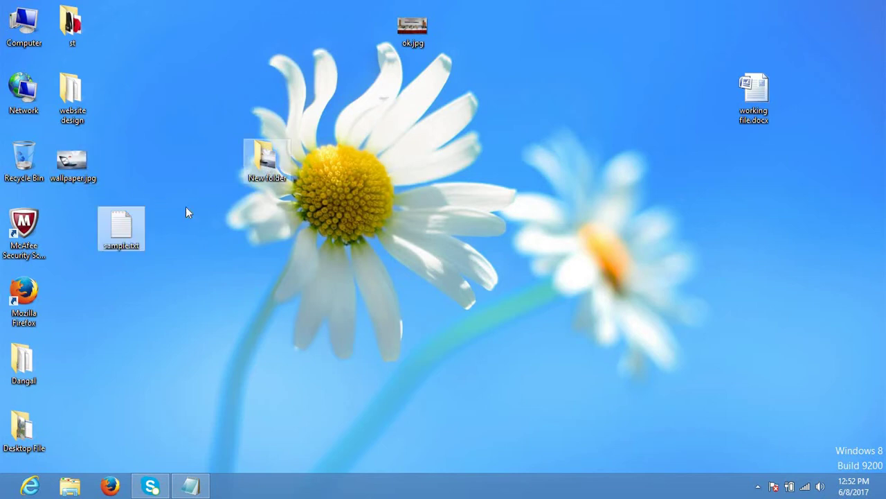
Step: Move sample.txt from the desktop into New folder by cutting and pasting, and close the folder window
right_click(128, 232)
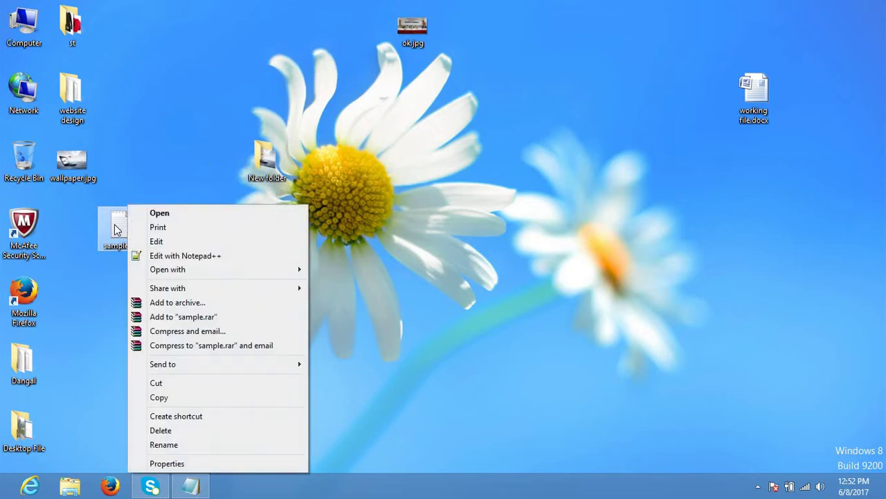
click(177, 382)
double_click(269, 164)
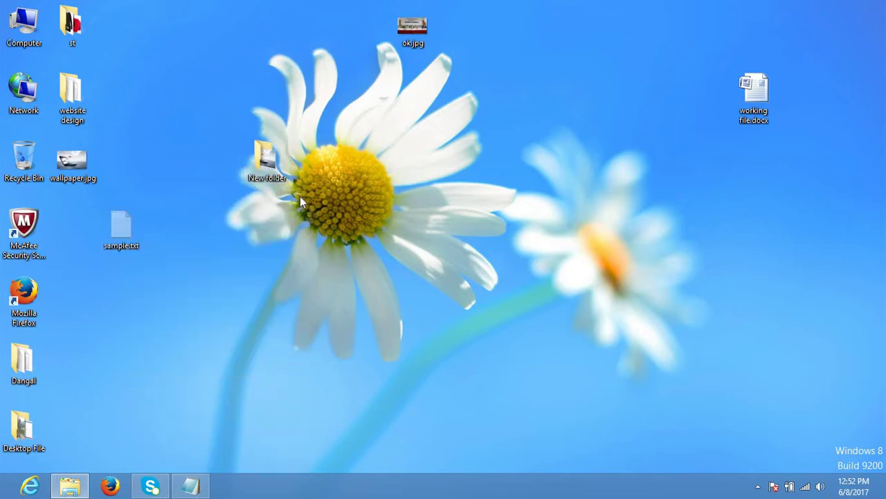
right_click(380, 268)
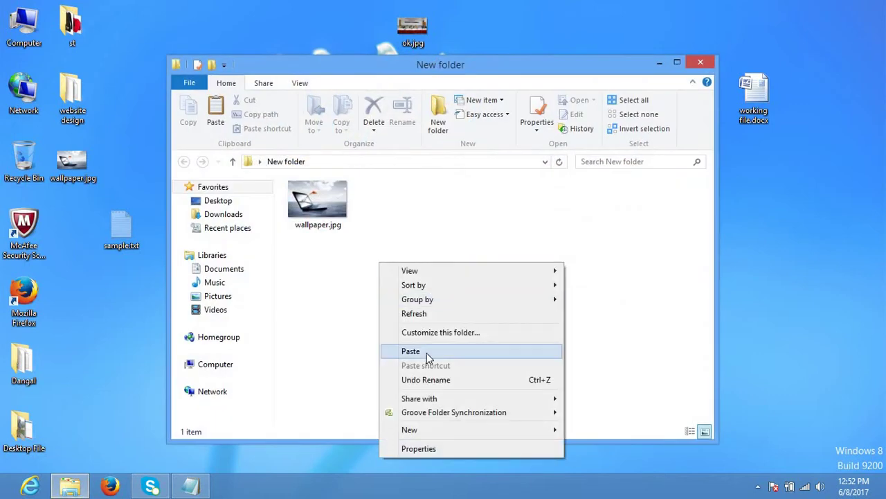
click(426, 353)
click(704, 61)
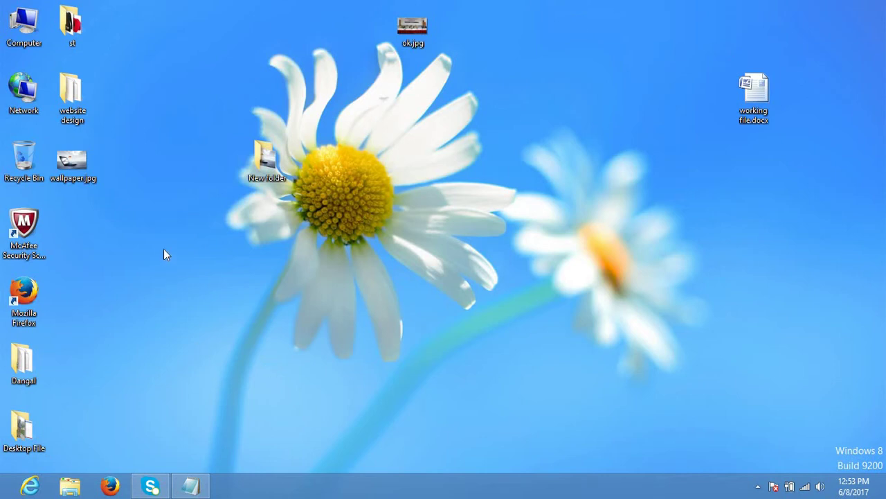
Step: Sort the desktop icons by name
right_click(166, 212)
mouse_move(236, 238)
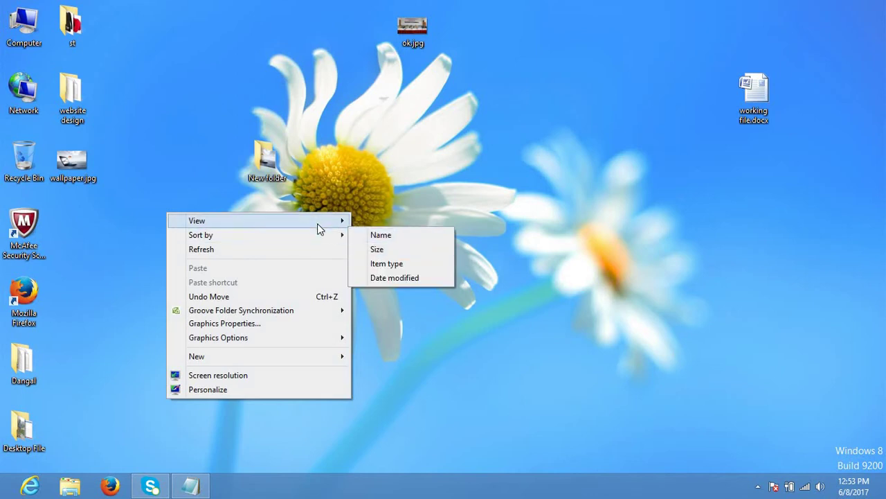
mouse_move(317, 224)
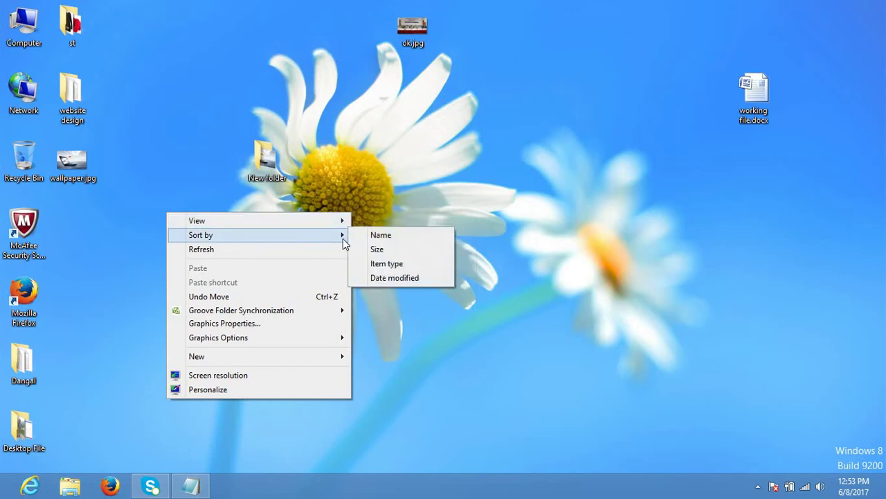
click(387, 236)
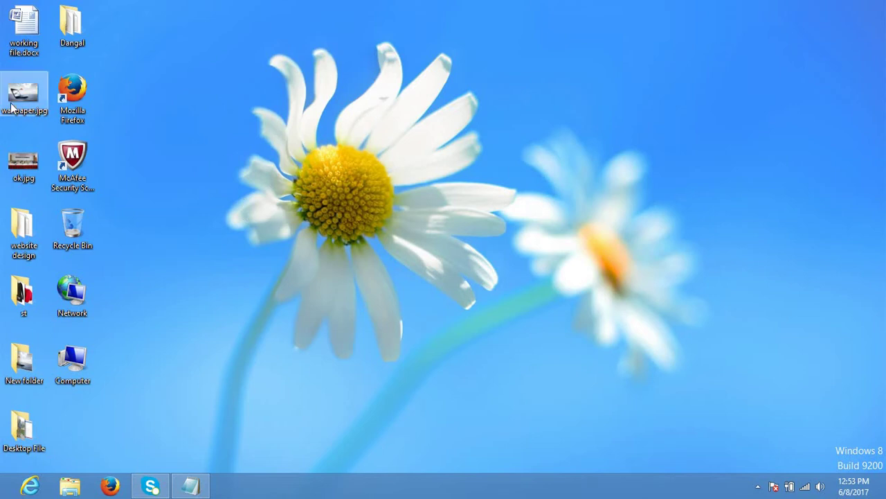
Step: Move the wallpaper.jpg icon to an empty area of the desktop, and preview the image before closing the viewer
drag(23, 94, 224, 164)
right_click(223, 164)
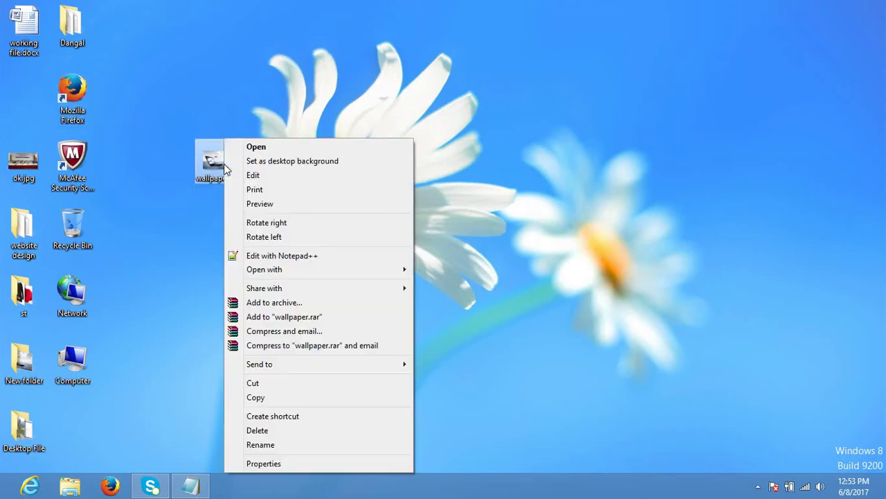
click(287, 206)
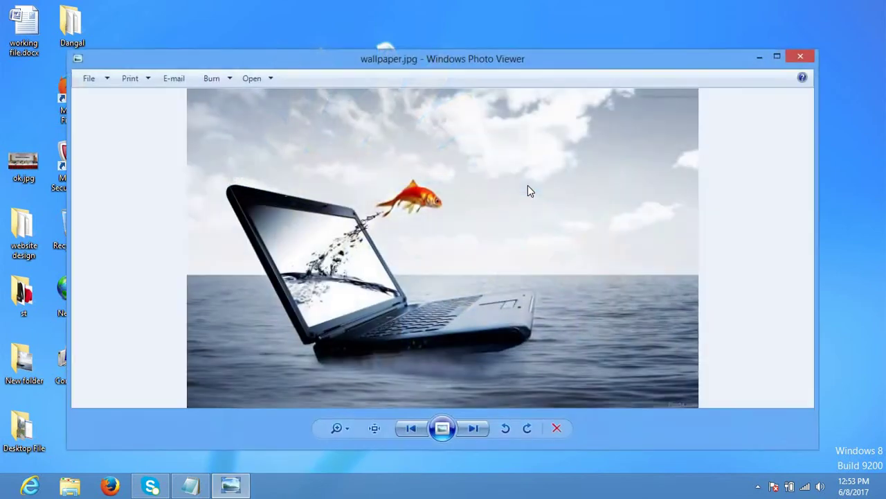
click(805, 58)
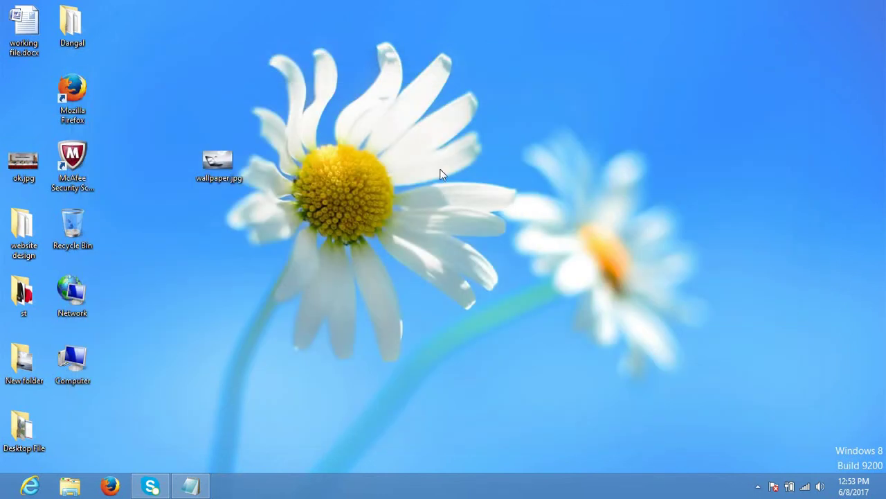
Step: Open the desktop background settings and choose the Desktop folder as the picture location
right_click(360, 132)
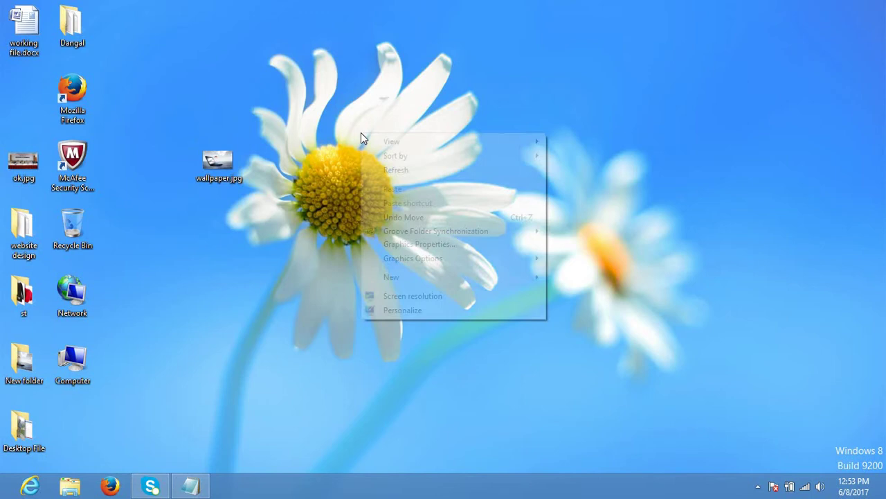
click(451, 310)
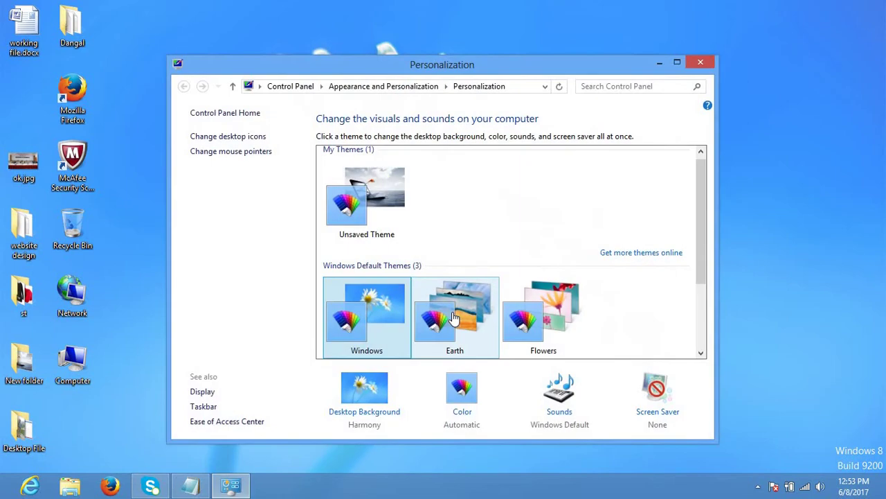
click(377, 415)
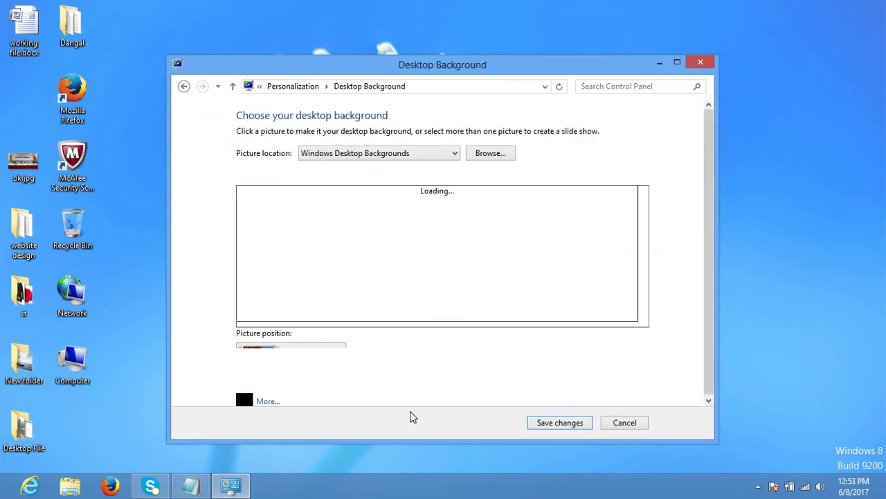
click(492, 155)
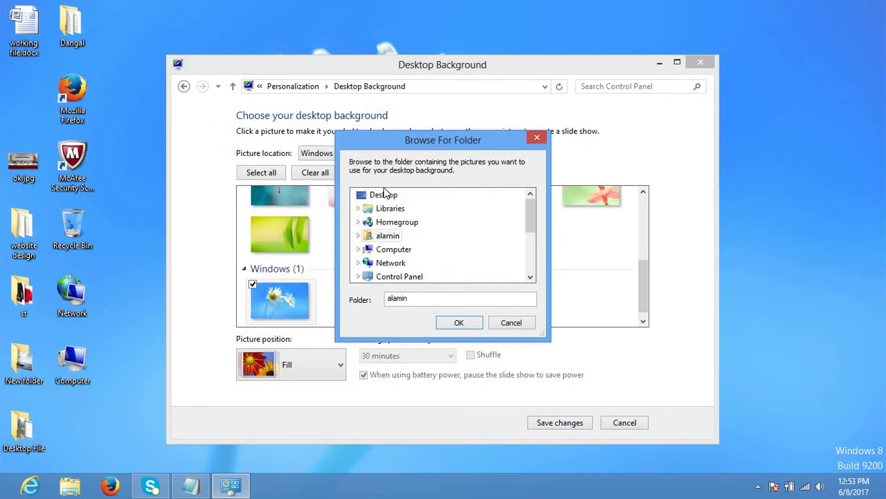
scroll(529, 207, down, 5)
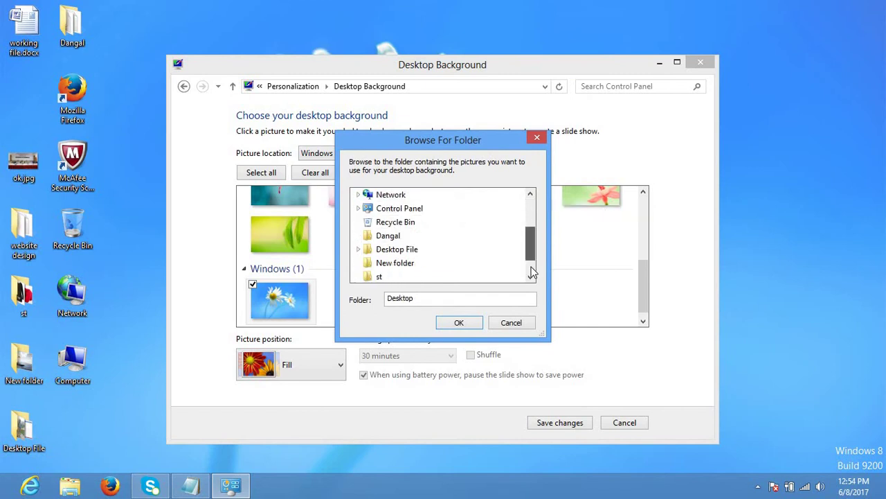
click(459, 323)
Step: Select only the laptop-and-goldfish picture as the desktop background, save the changes, and close the Personalization window
click(310, 232)
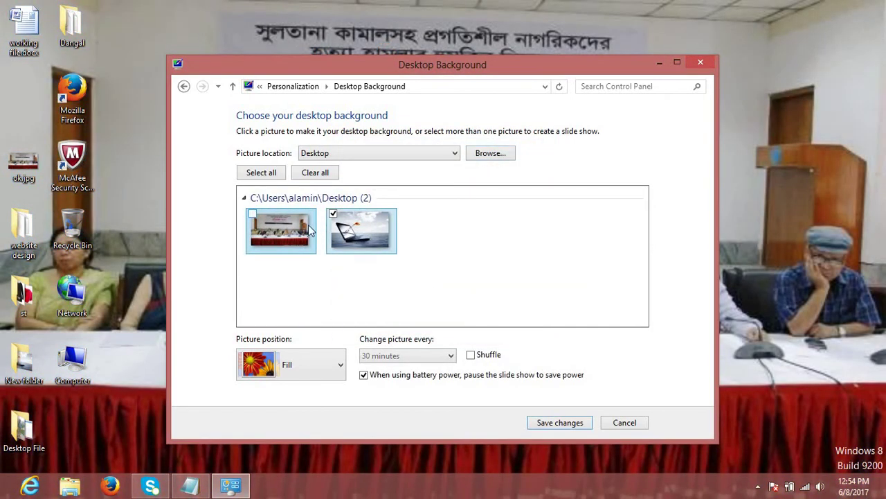
click(350, 230)
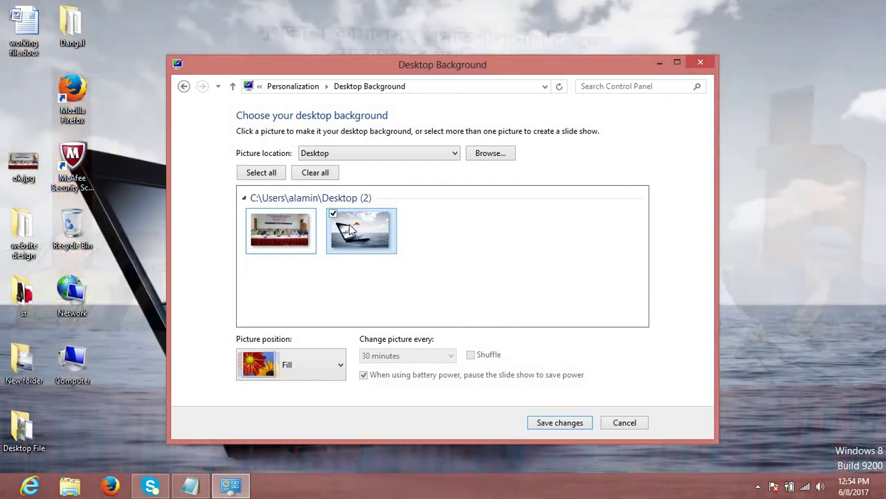
click(548, 423)
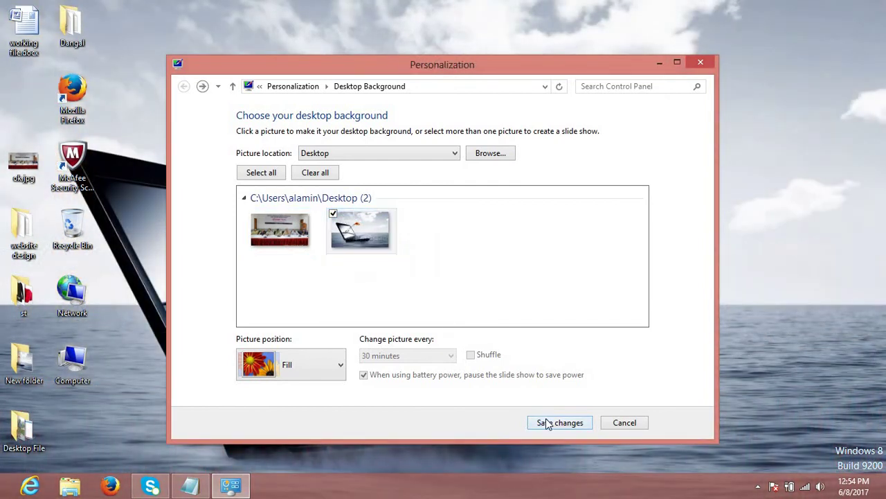
click(710, 63)
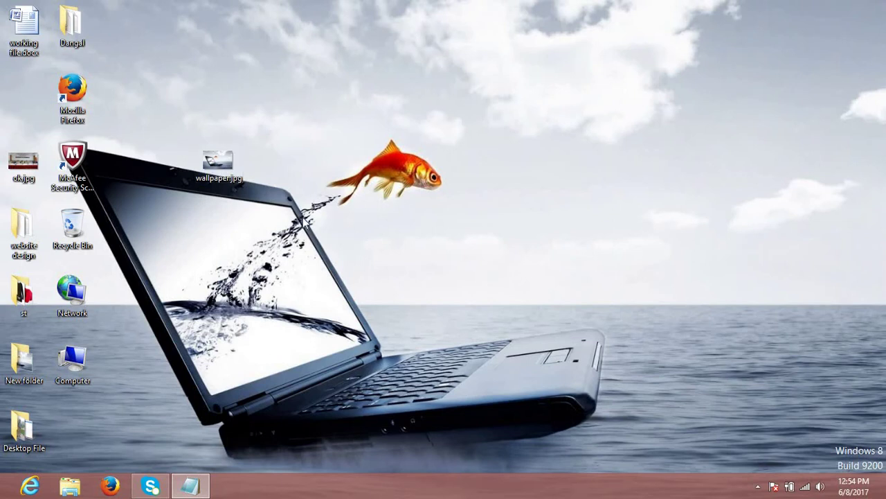
Step: Preview wallpaper.jpg from the desktop, set it as the desktop background from the viewer, and close the viewer
right_click(220, 158)
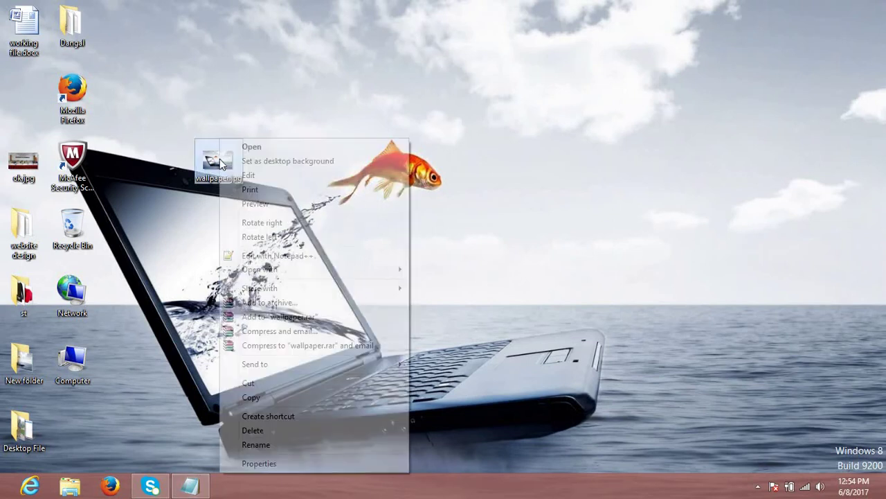
click(280, 203)
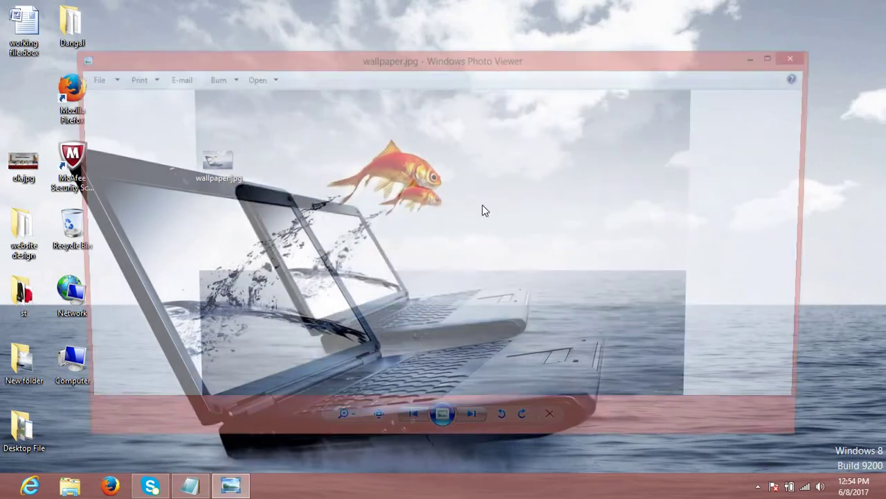
right_click(466, 176)
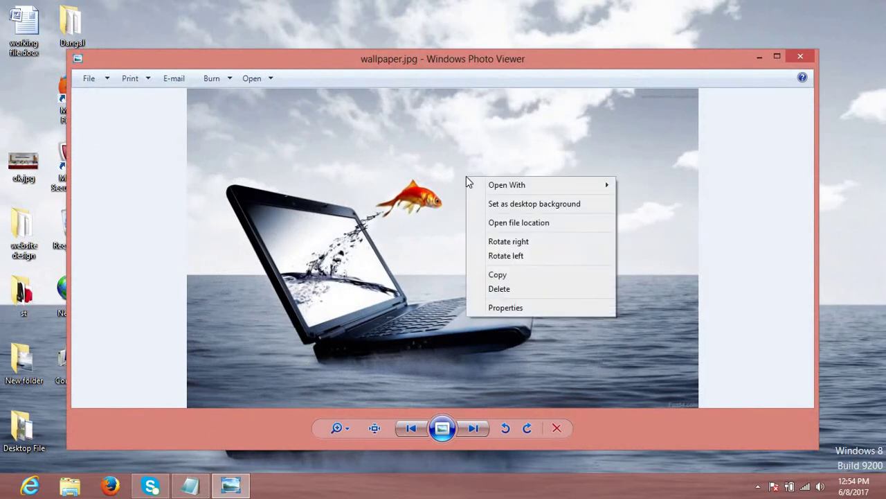
click(524, 203)
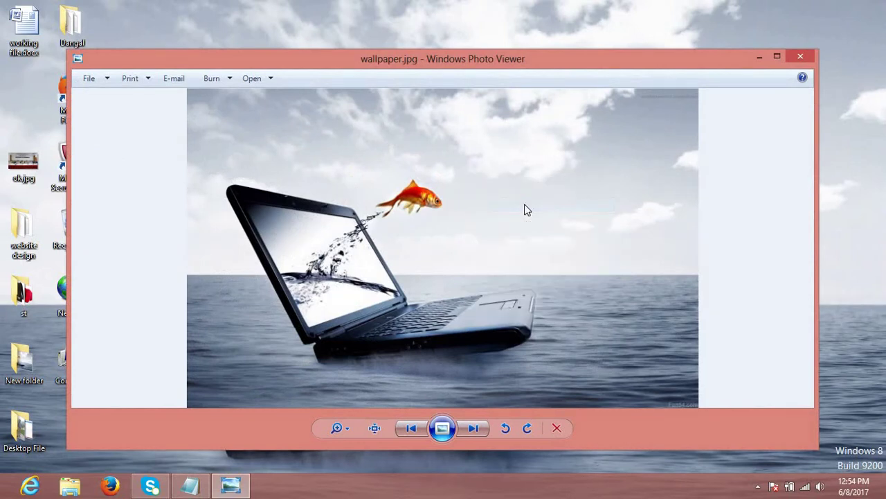
click(802, 56)
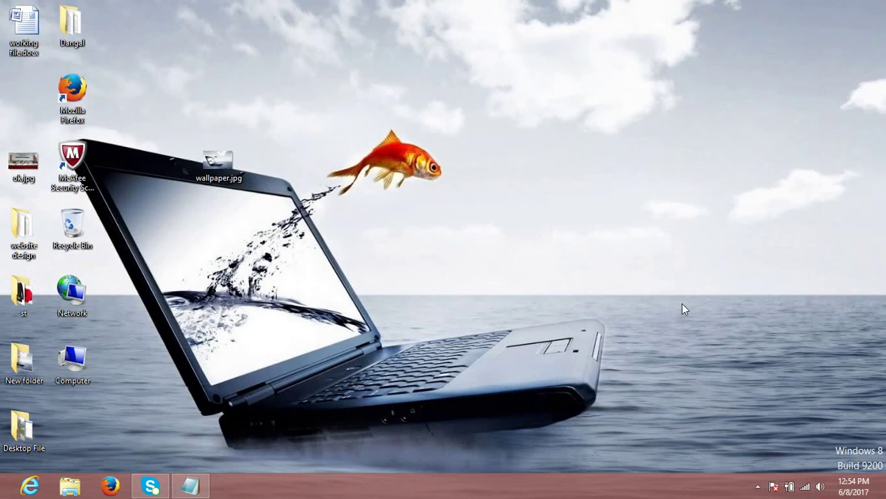
Step: View the taskbar clock's options and calendar, and open the Date and Time dialog
right_click(853, 492)
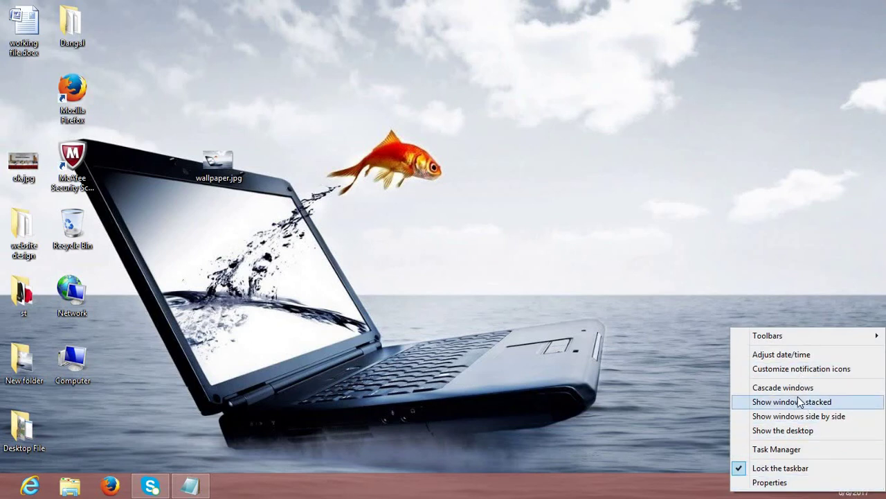
click(696, 389)
click(853, 486)
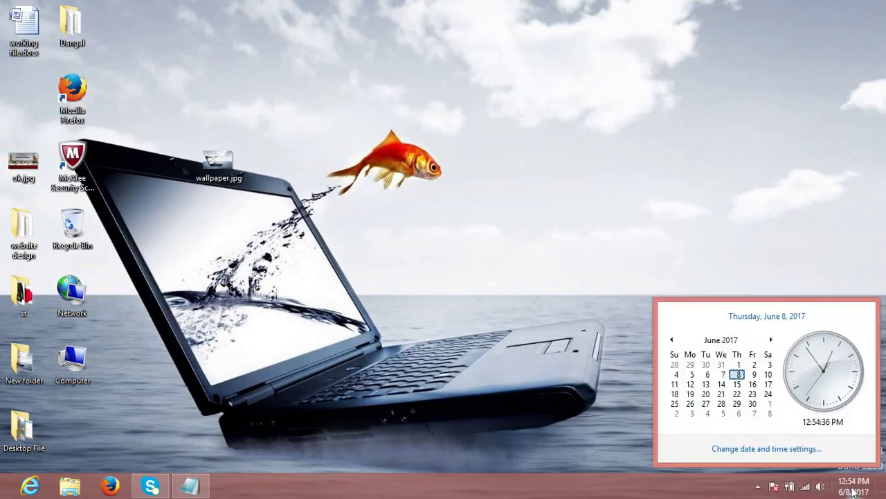
click(853, 486)
click(853, 486)
click(644, 423)
click(862, 491)
click(748, 390)
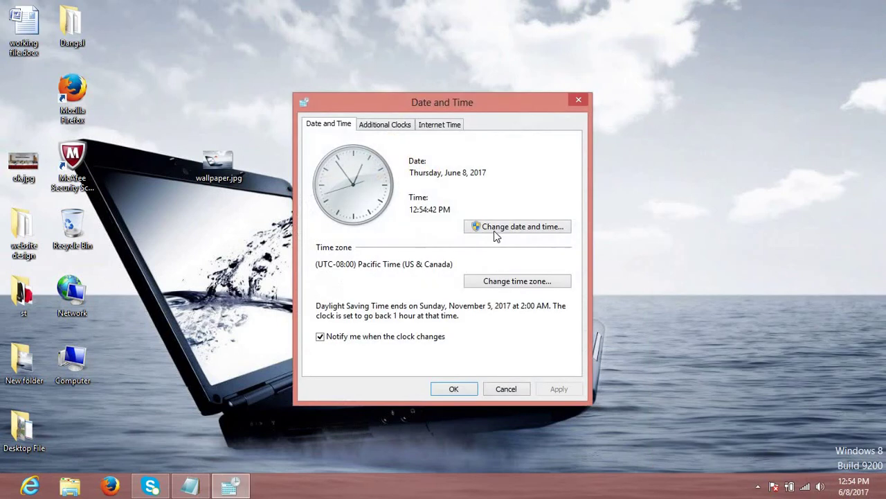
Step: Examine the settings for changing the date and time, and close both dialogs
click(543, 227)
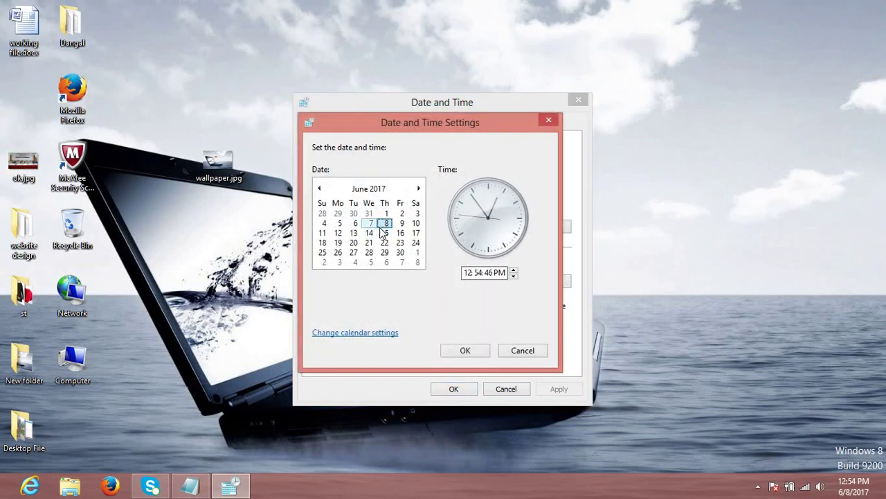
click(489, 273)
click(474, 353)
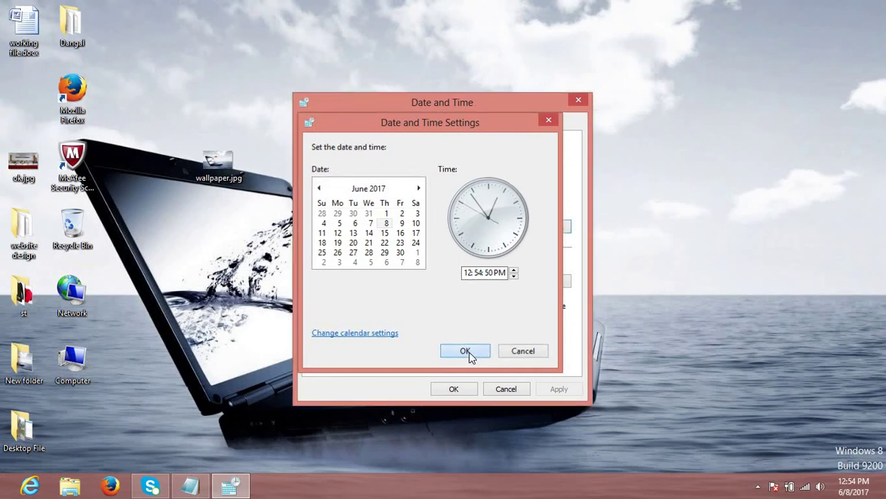
click(455, 389)
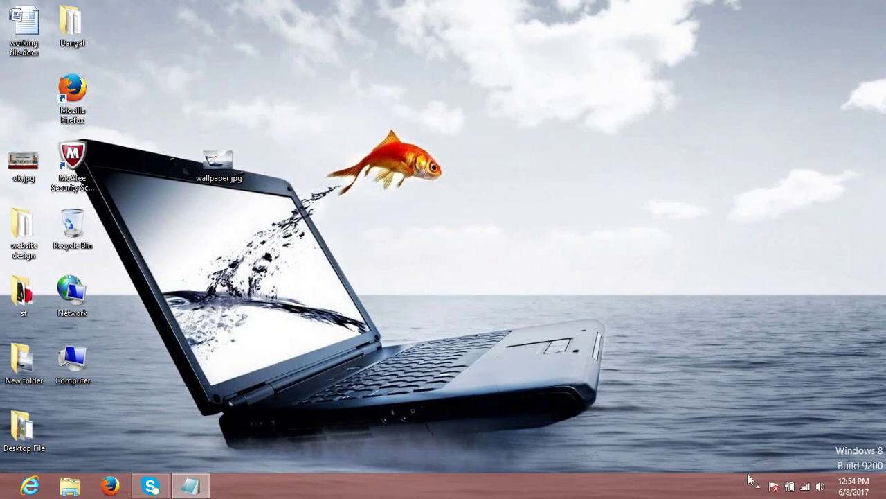
Step: Switch to Firefox, go to google.com, and search for "dhaka time"
click(110, 485)
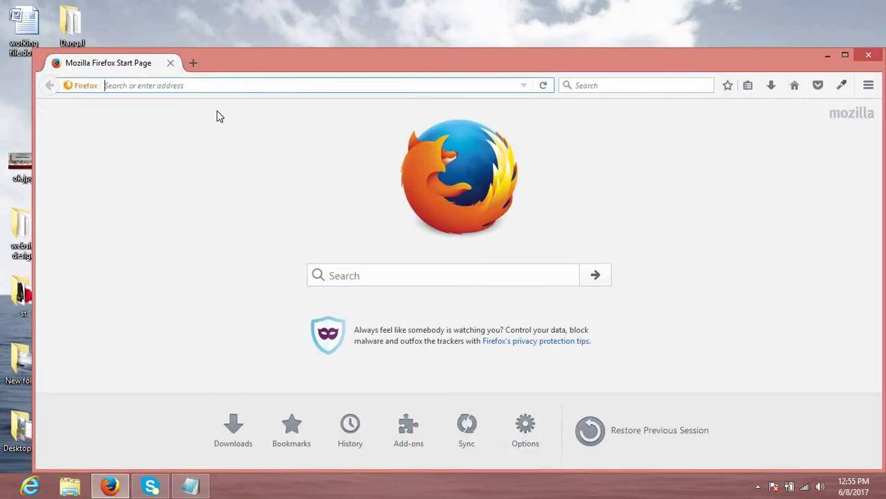
text(g)
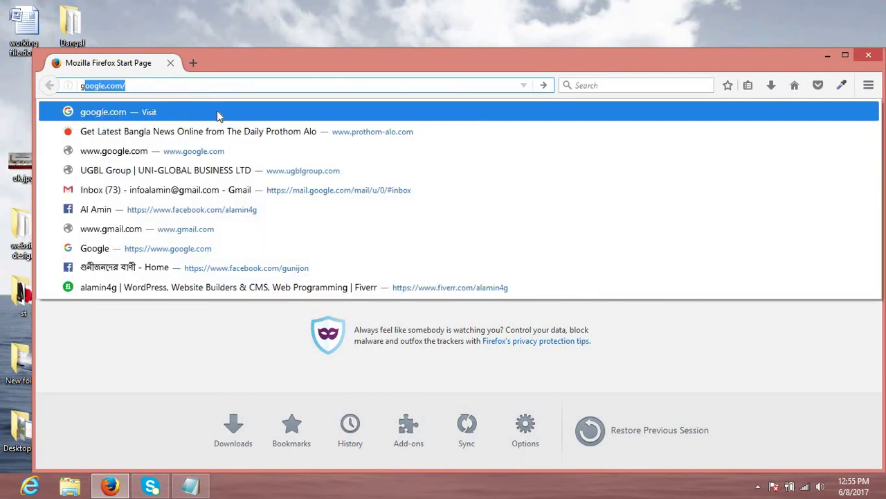
key(Return)
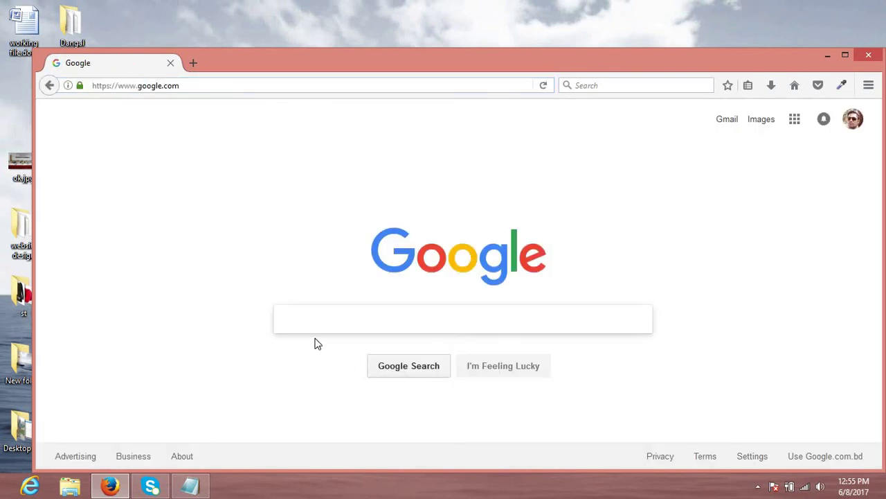
click(307, 321)
text(d)
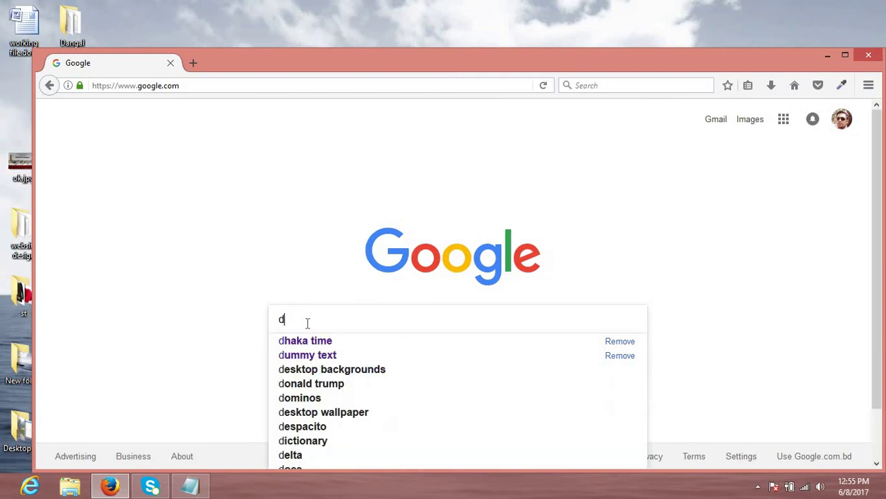
text(hak)
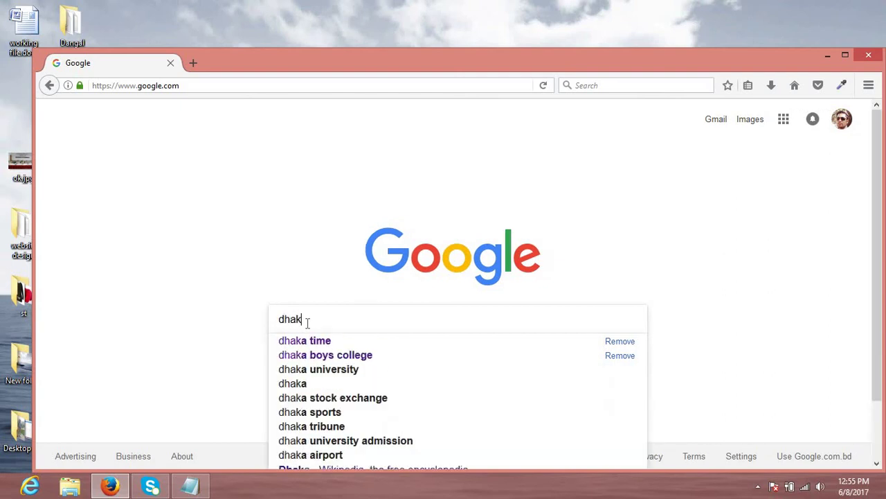
text(a time)
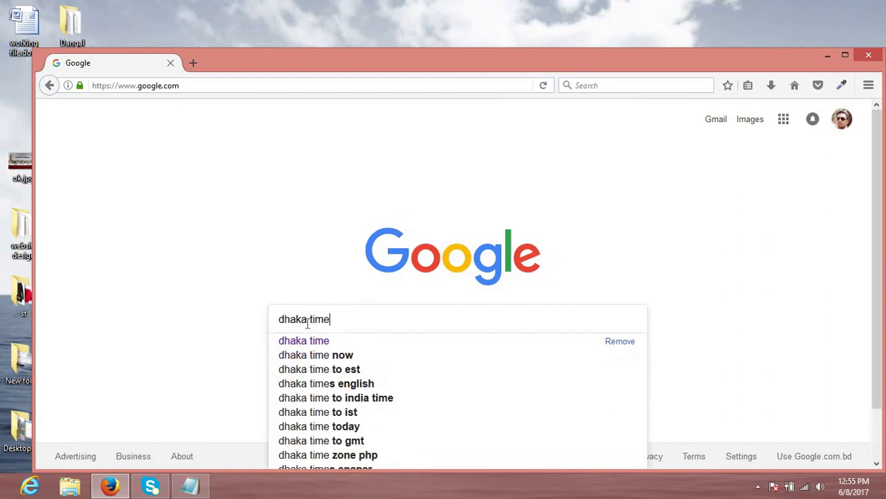
key(Return)
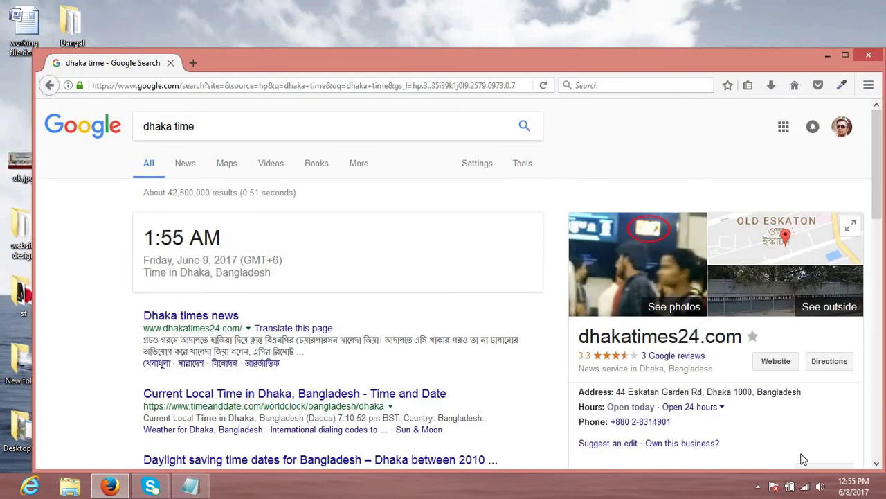
Step: Set the system clock's hour to 1 and its period to AM, and close the Date and Time dialog
click(853, 486)
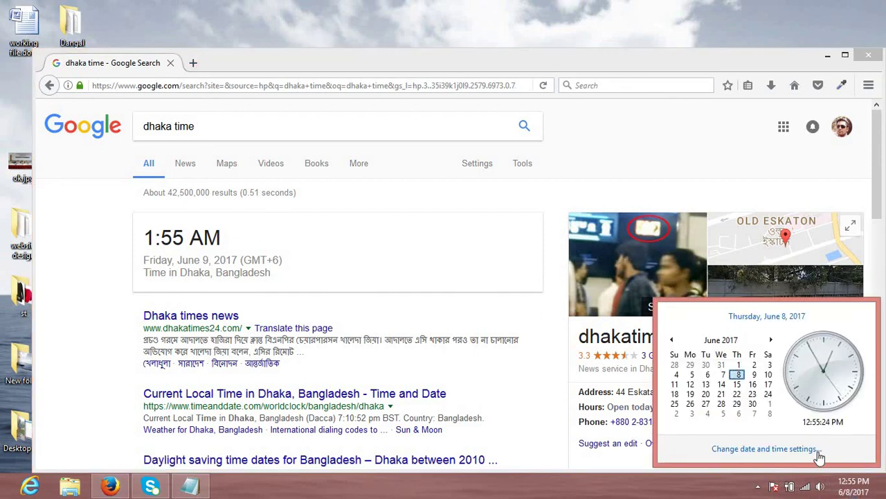
click(786, 450)
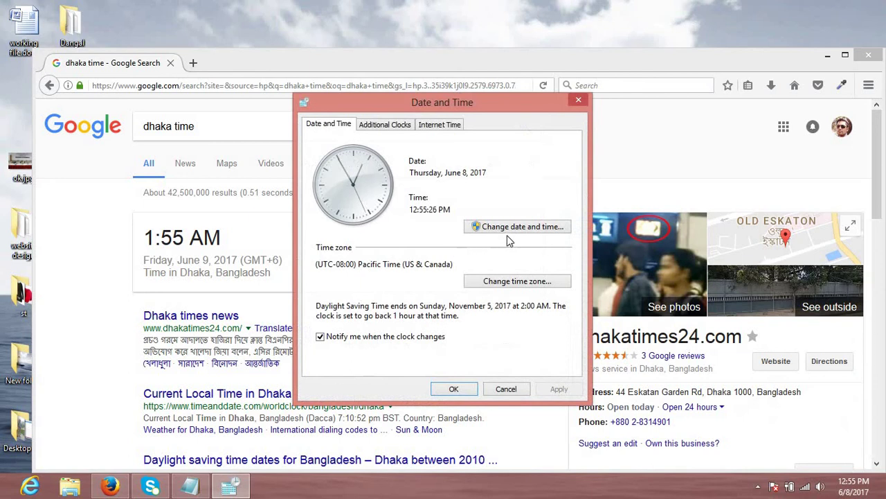
click(522, 227)
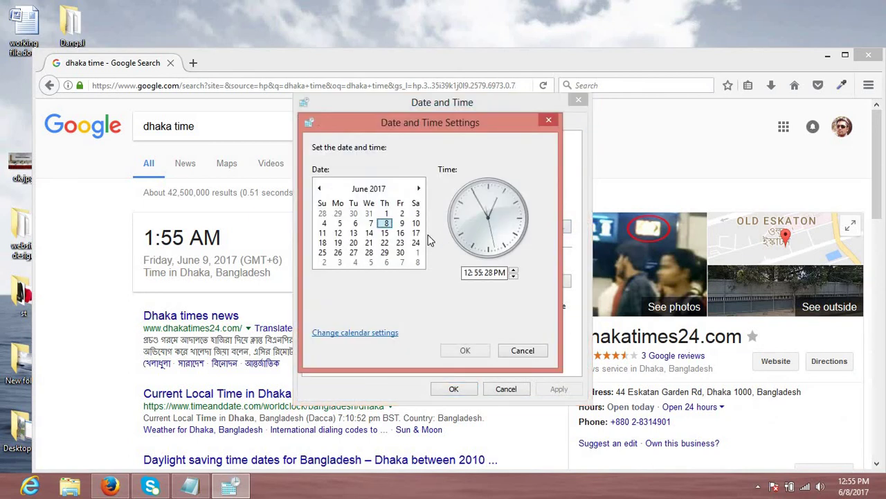
click(469, 272)
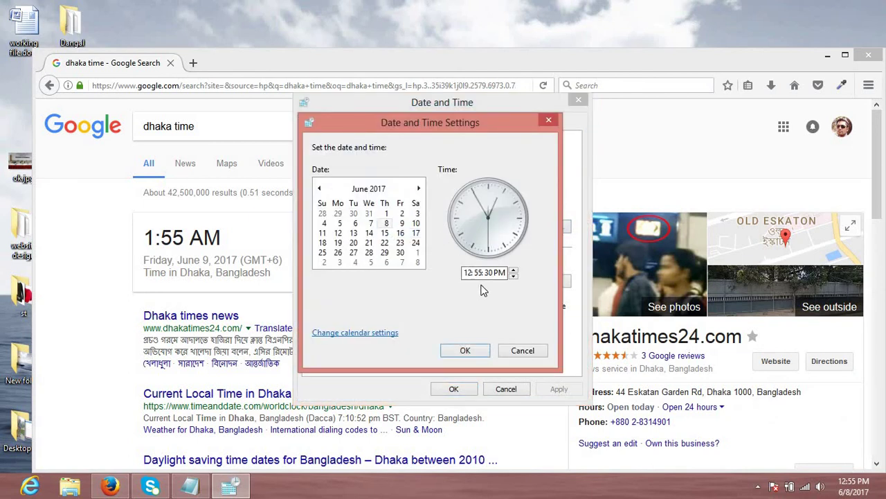
click(513, 269)
click(497, 274)
click(513, 269)
click(465, 350)
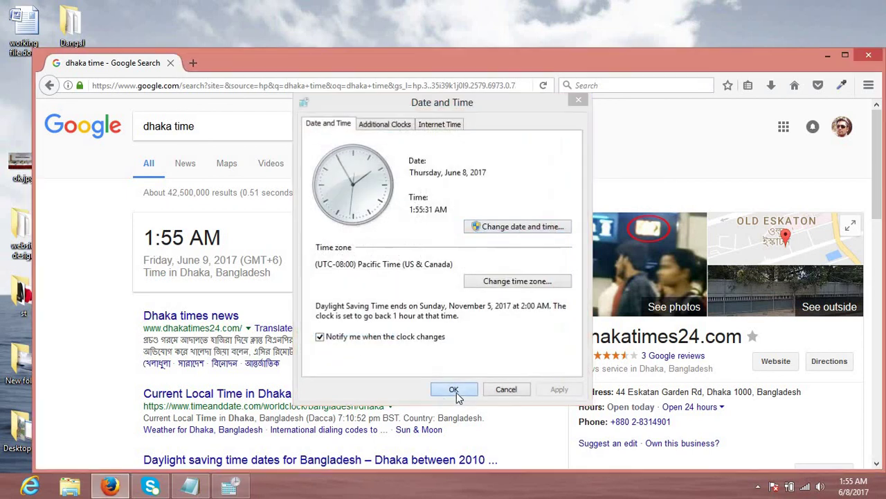
click(455, 390)
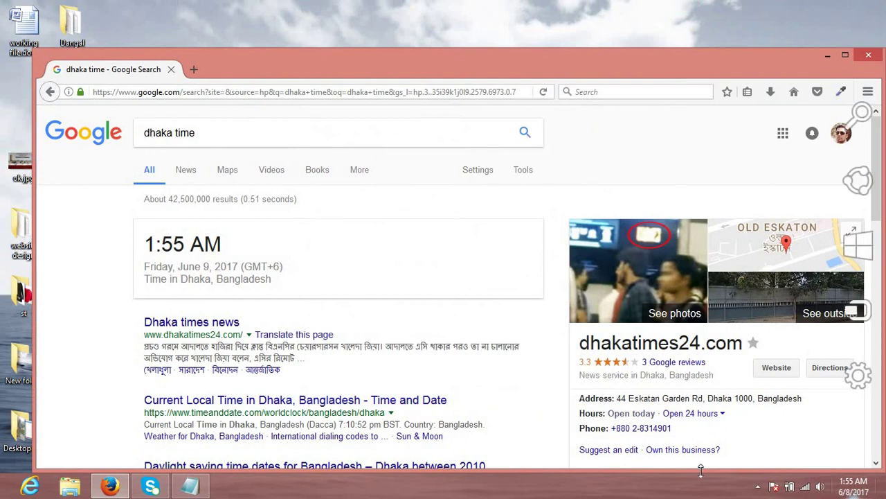